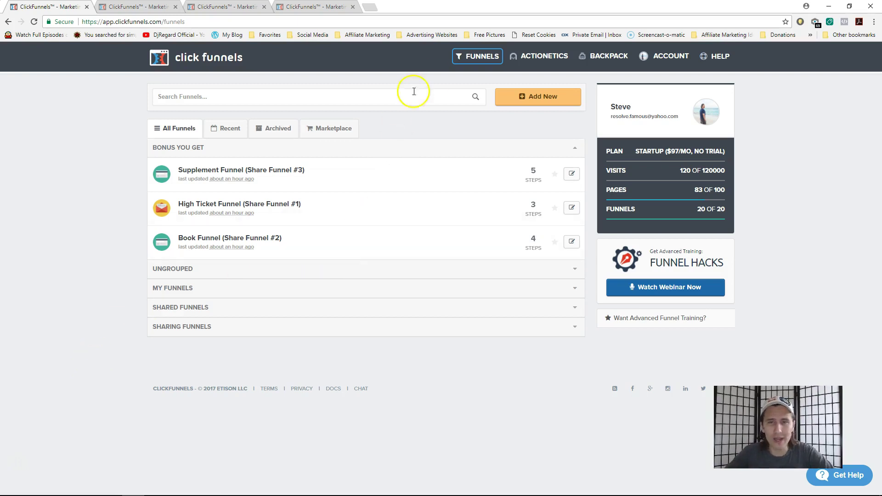
mouse_move(471, 59)
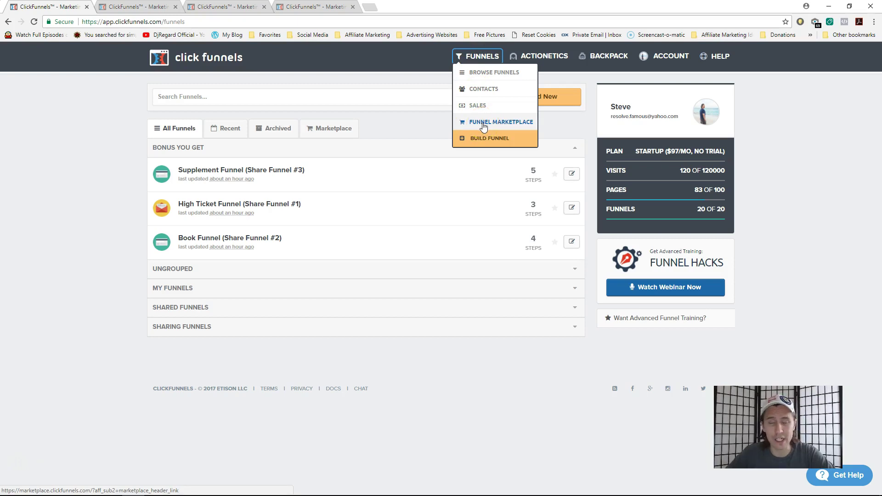
left_click(411, 141)
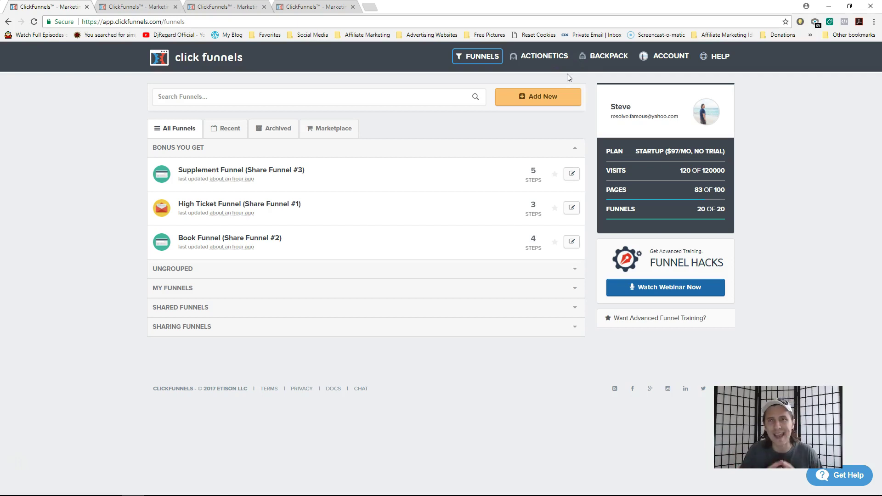
left_click(672, 56)
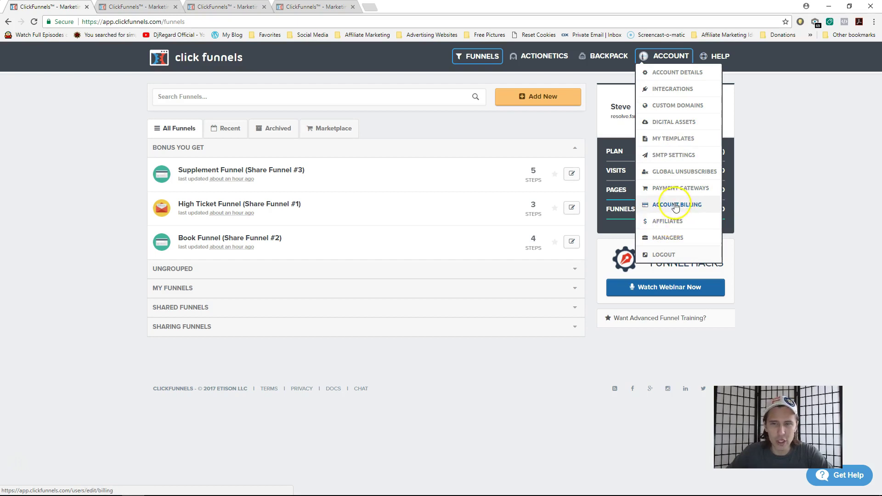
mouse_move(721, 56)
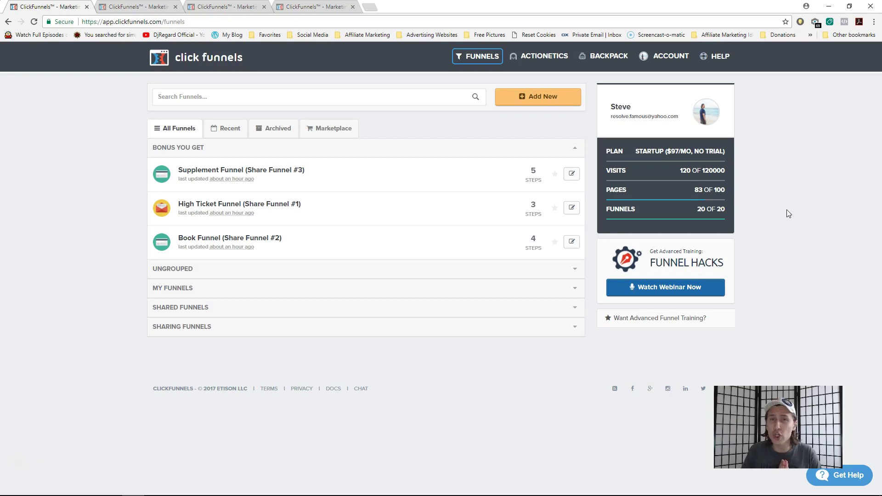
Step: Add a new funnel and select the Squeeze Page Funnel type from the cookbook
left_click(537, 96)
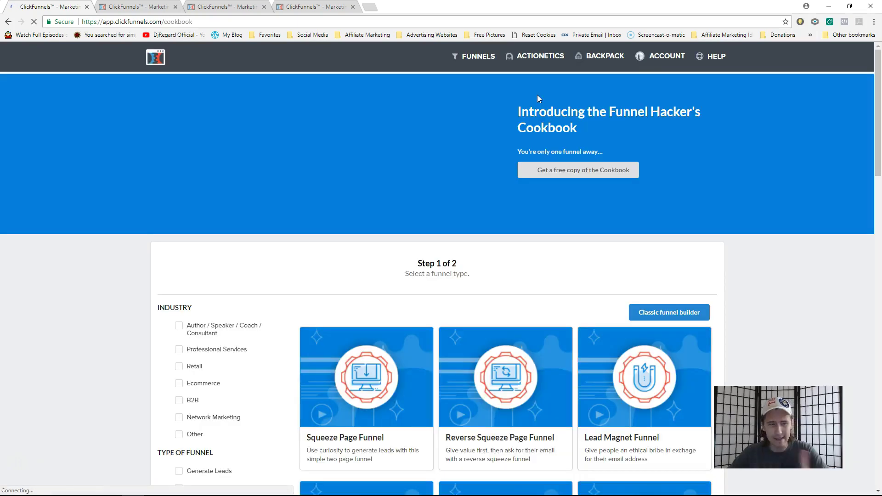
scroll(480, 223, "down", 3)
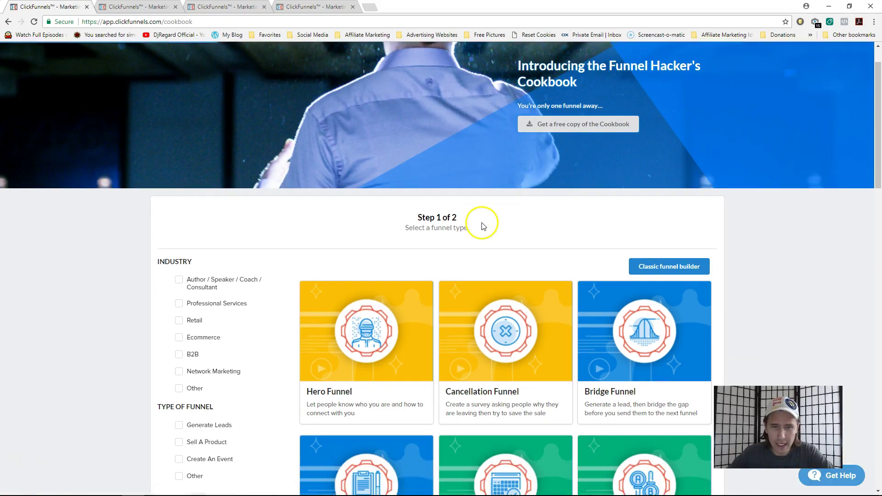
scroll(399, 287, "down", 6)
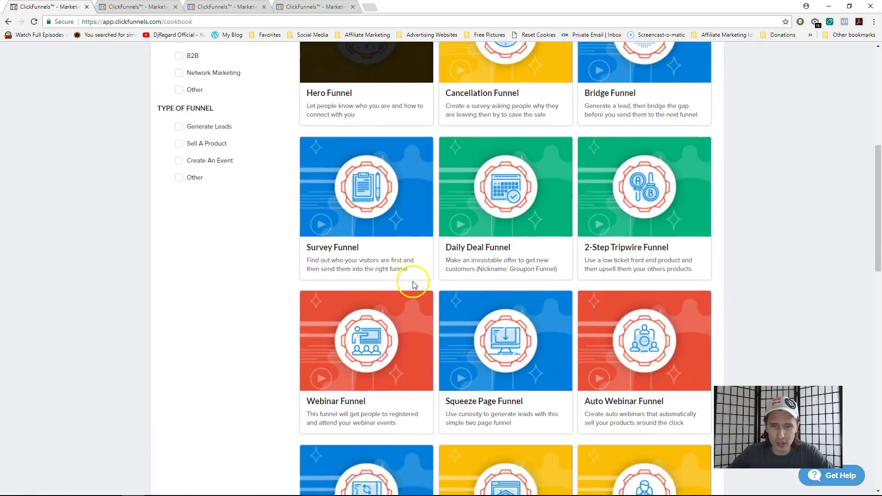
scroll(505, 285, "down", 1)
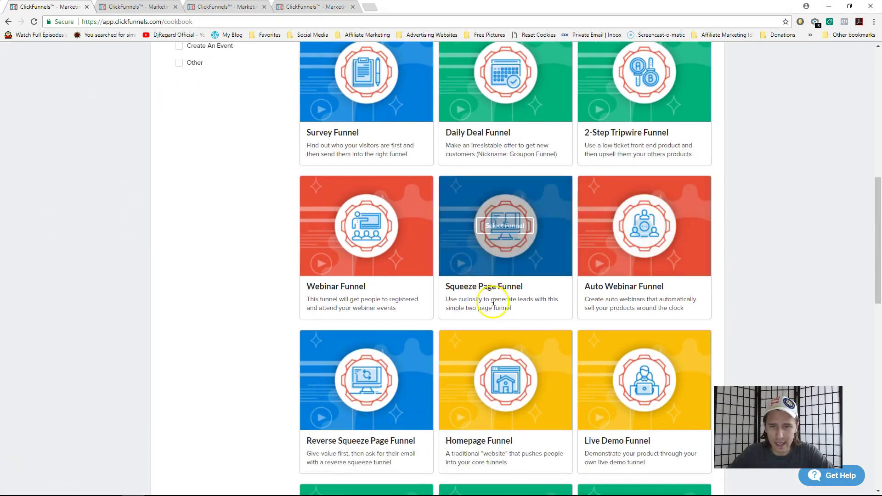
left_click(505, 226)
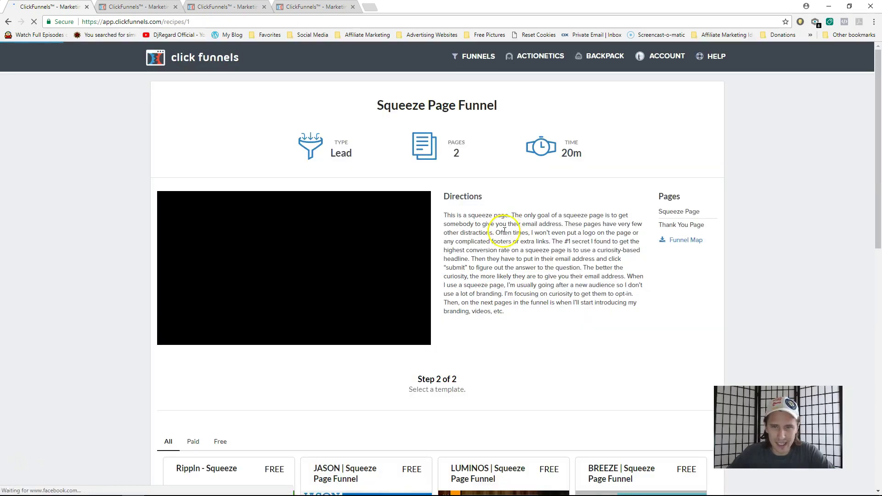
Step: Compare the paid and free squeeze page templates and get the free LUMINOS | Squeeze Page Funnel
left_click_drag(878, 152, 878, 335)
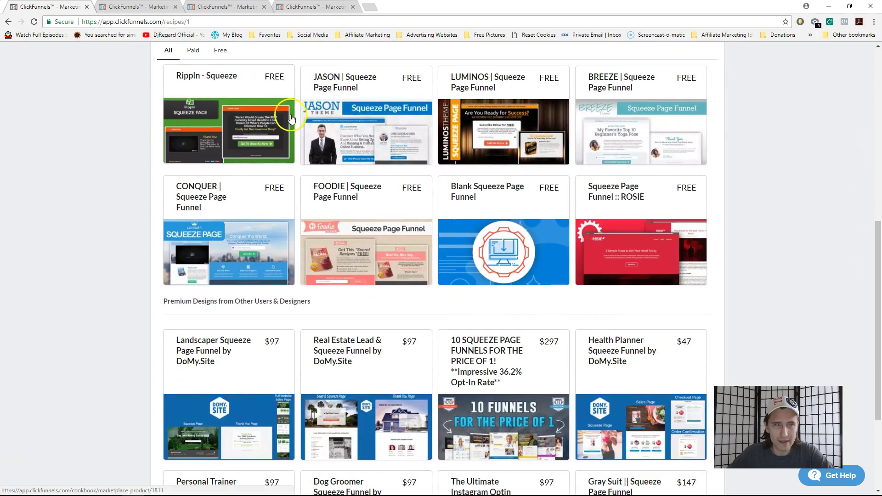
left_click(190, 49)
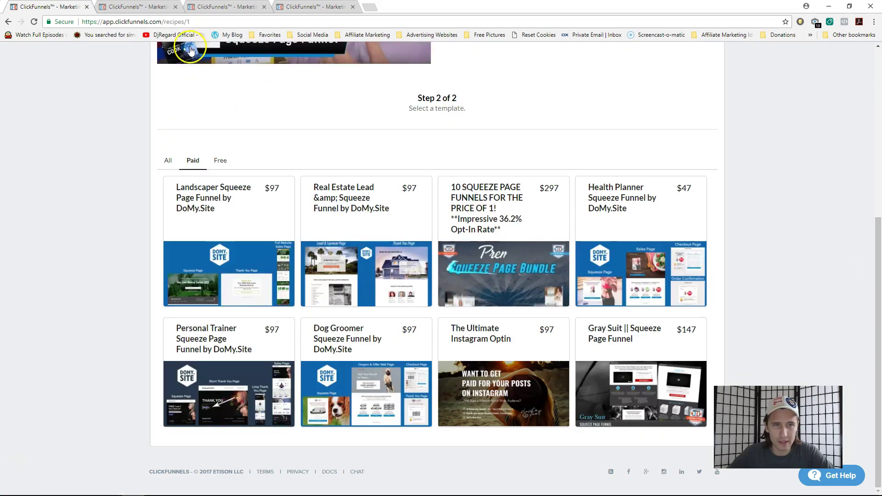
left_click(222, 163)
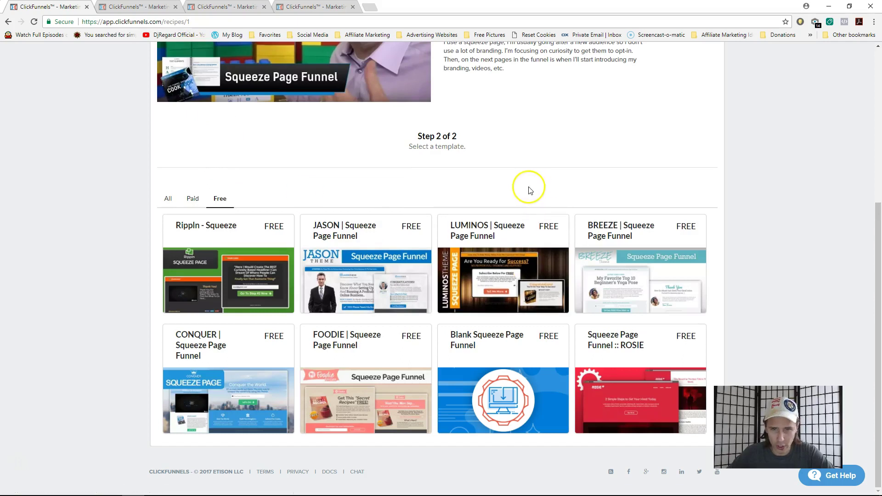
left_click(481, 272)
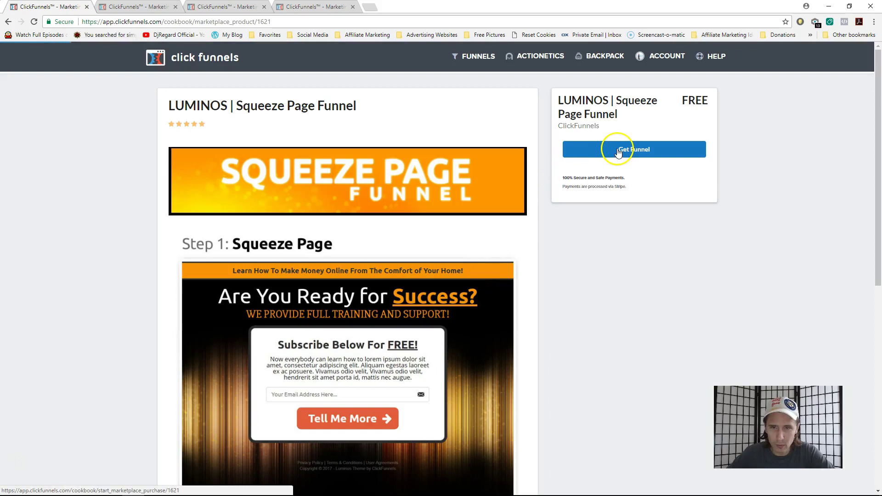
left_click(617, 149)
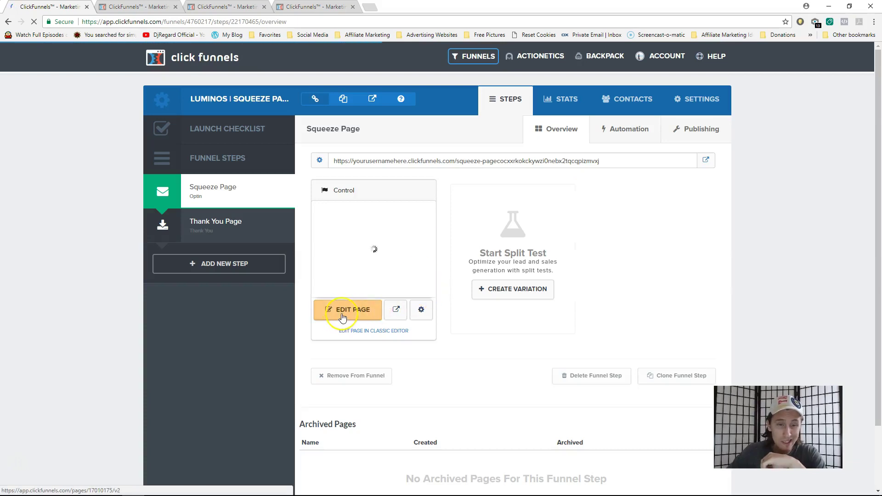
Step: Open the Squeeze Page in the page editor and review the "Subscribe Below For FREE!" headline's basic and advanced settings
left_click(342, 317)
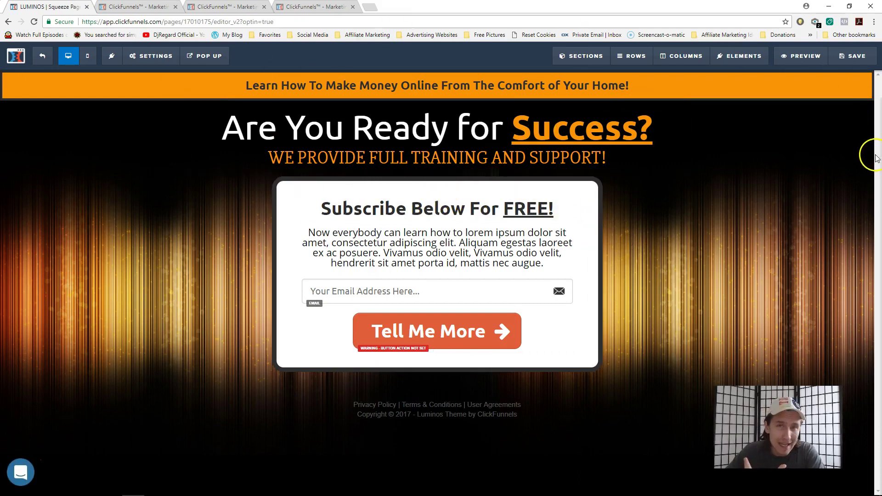
left_click(144, 56)
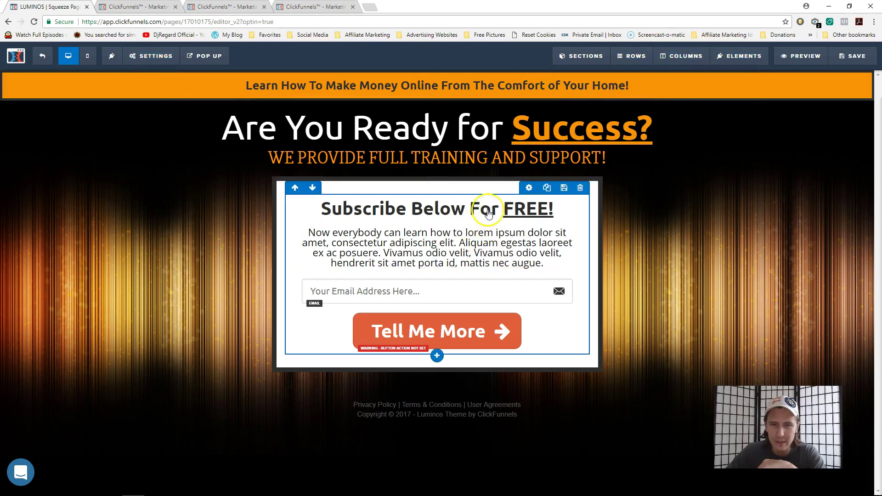
left_click(482, 210)
left_click(567, 193)
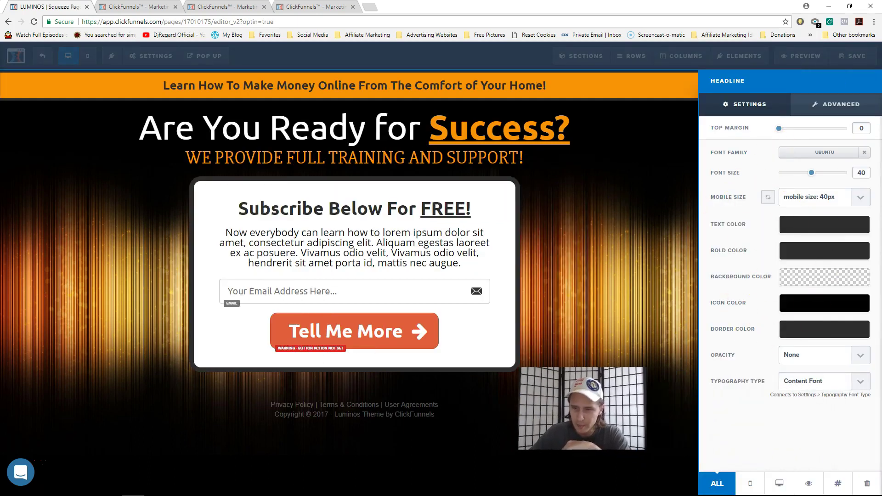
left_click(819, 106)
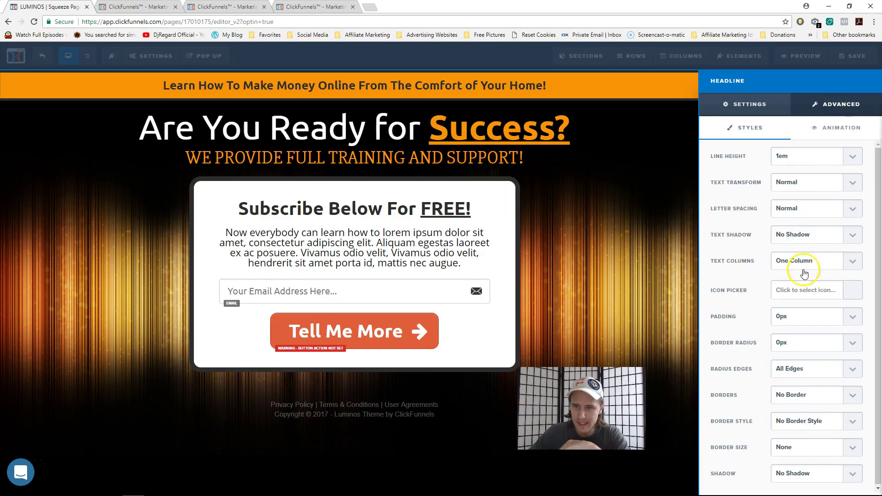
left_click(762, 103)
left_click(643, 282)
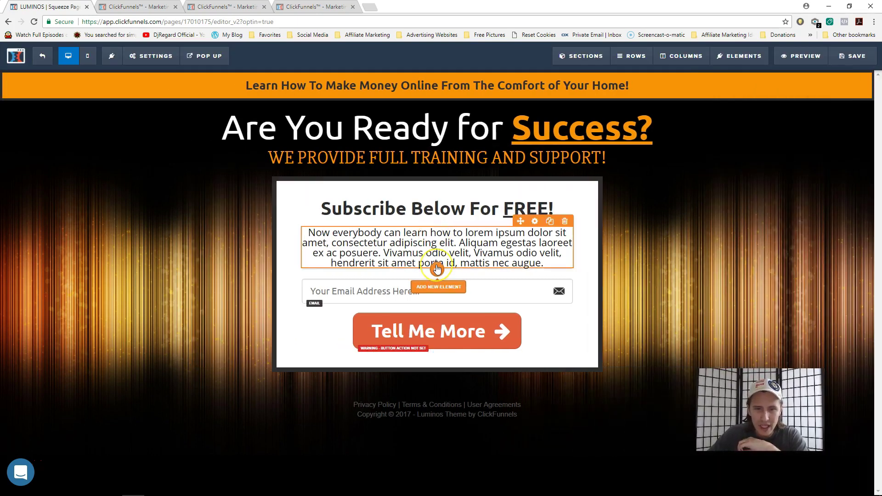
Step: Browse the elements available for adding below the form's paragraph text and save the page
left_click(437, 270)
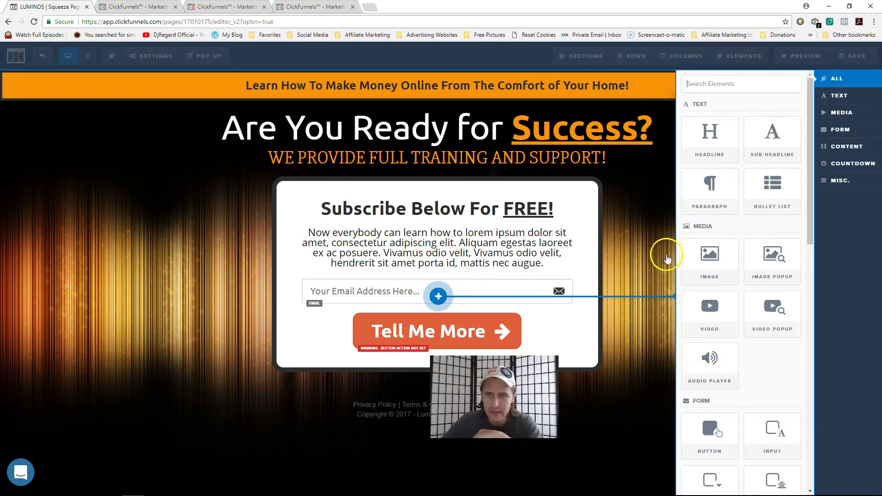
left_click_drag(807, 117, 812, 98)
left_click(600, 200)
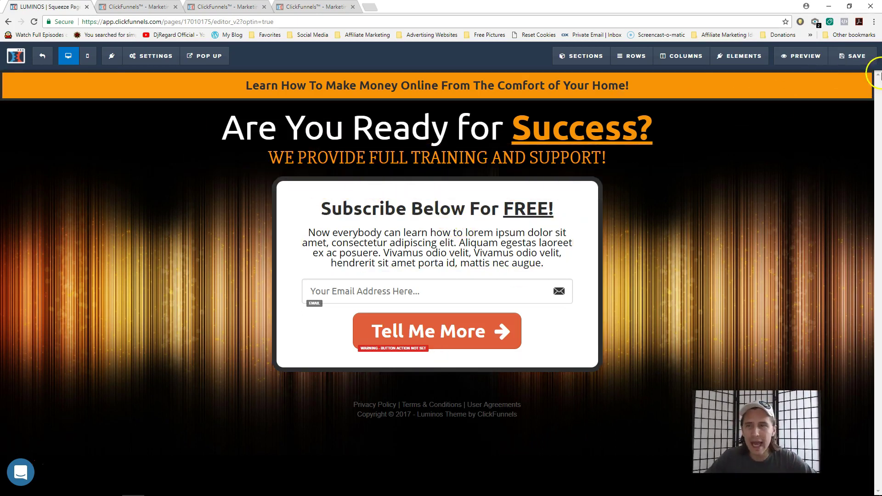
left_click(855, 55)
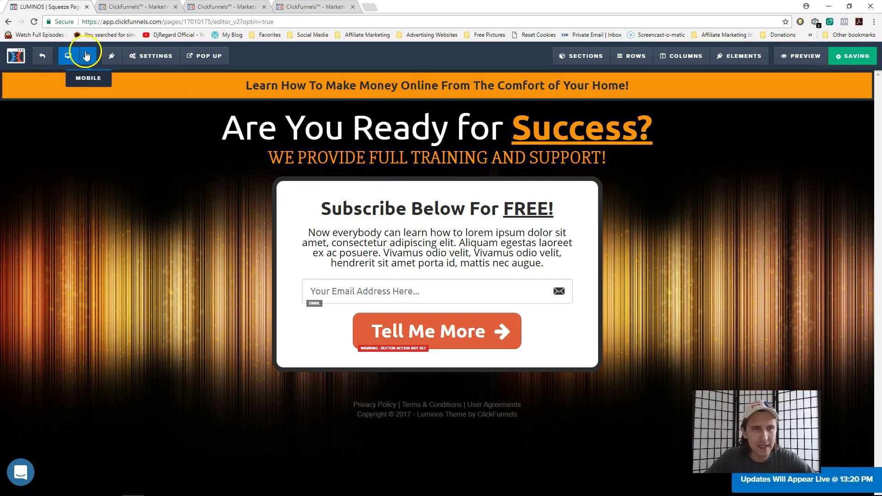
Step: Reduce the "Tell Me More" button's font size in the mobile preview, return to desktop view and save the page
left_click(87, 57)
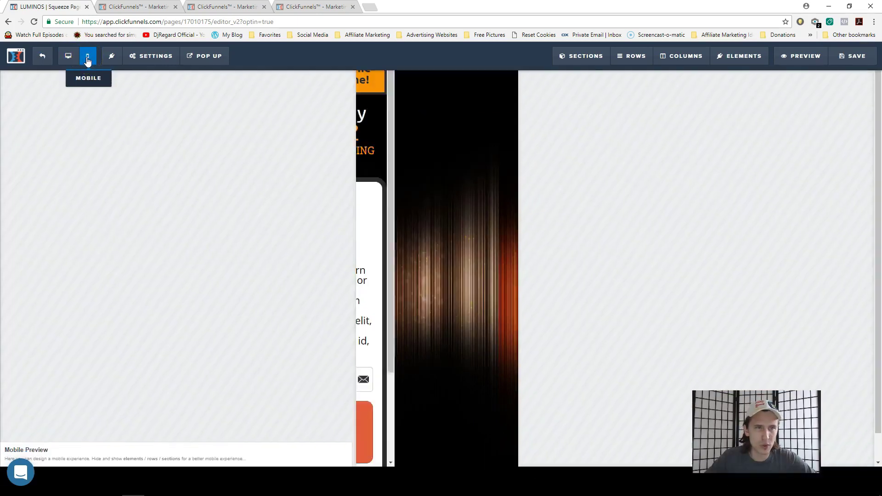
left_click_drag(516, 99, 532, 179)
left_click(428, 284)
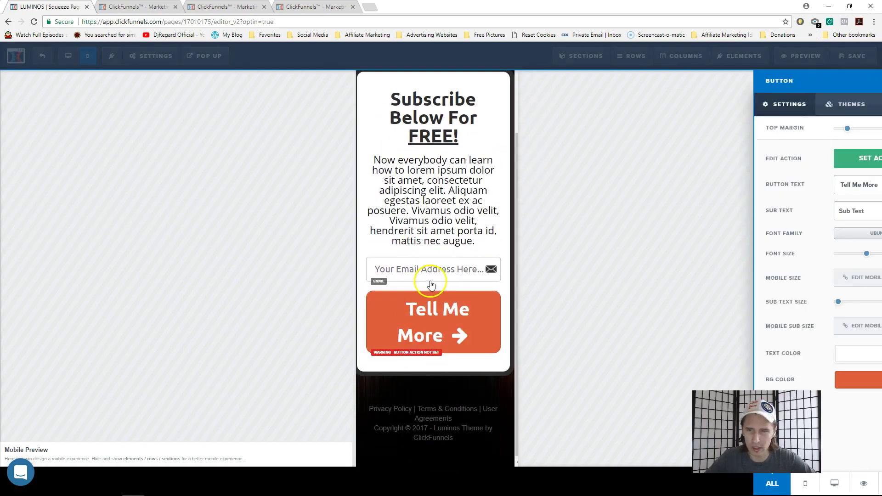
left_click_drag(810, 254, 799, 255)
left_click(442, 271)
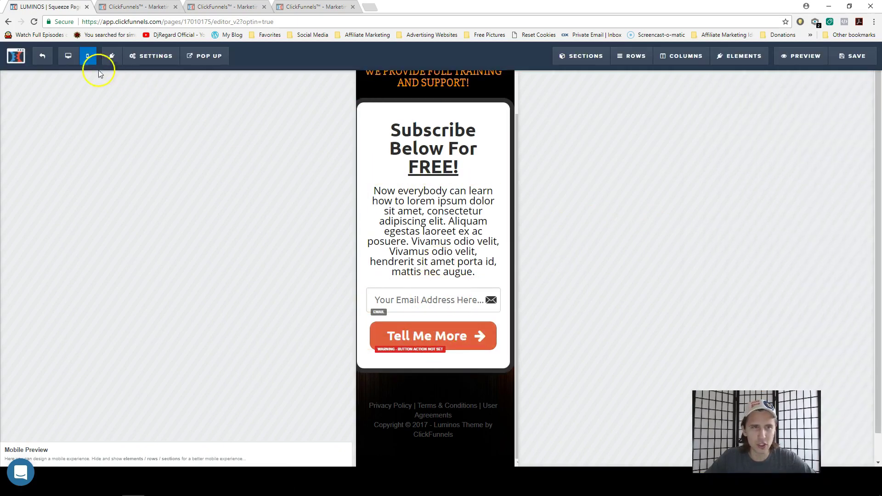
left_click(69, 57)
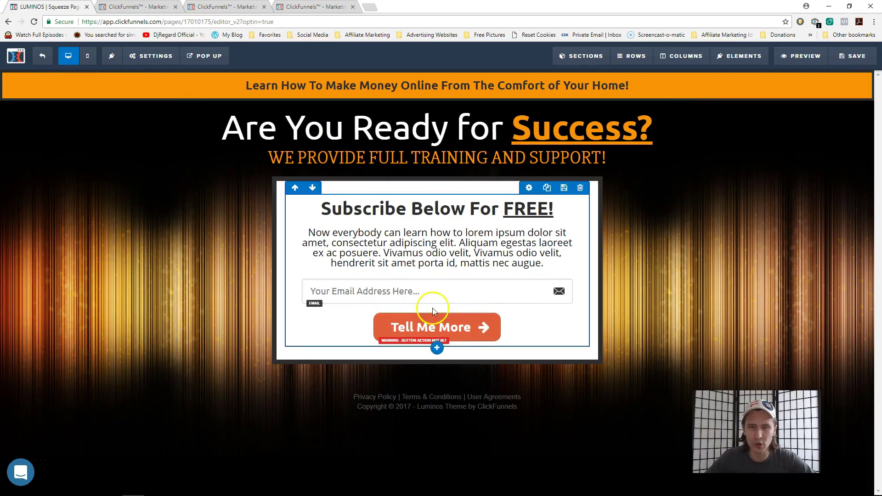
left_click(840, 63)
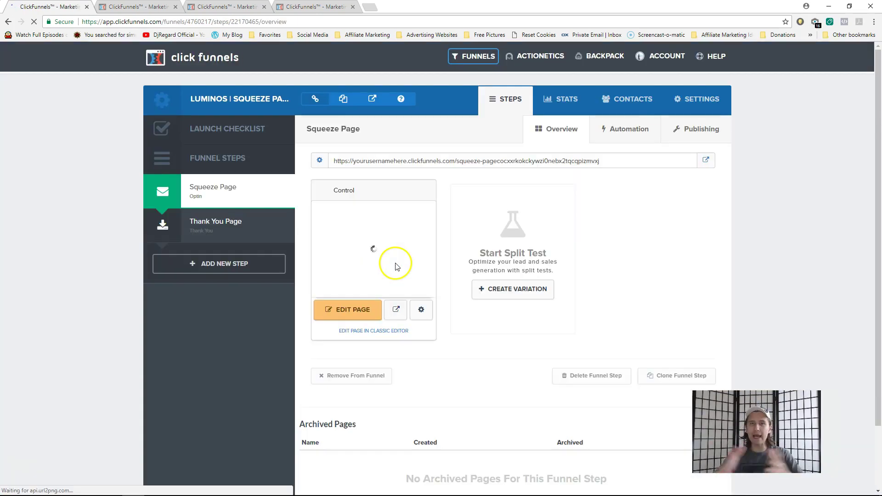
Step: Create a duplicate variation of the Thank You Page and apply a split test with 50% of traffic to each version
left_click(218, 220)
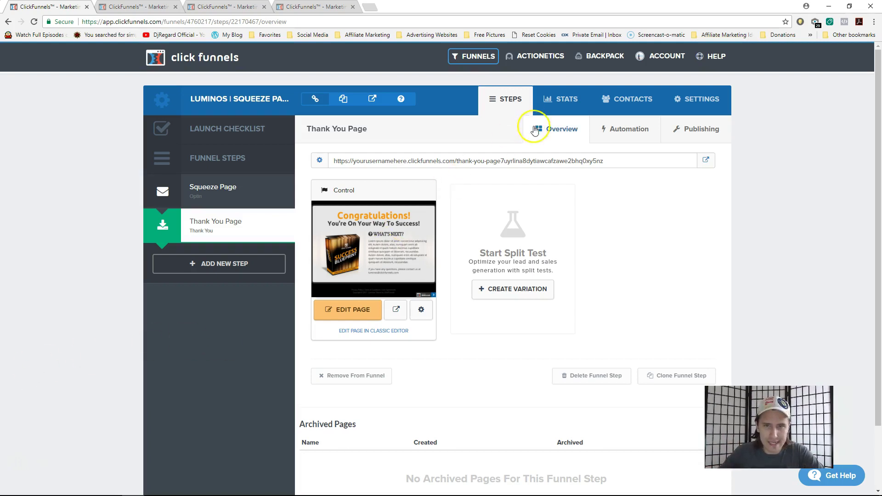
left_click(509, 292)
left_click(439, 144)
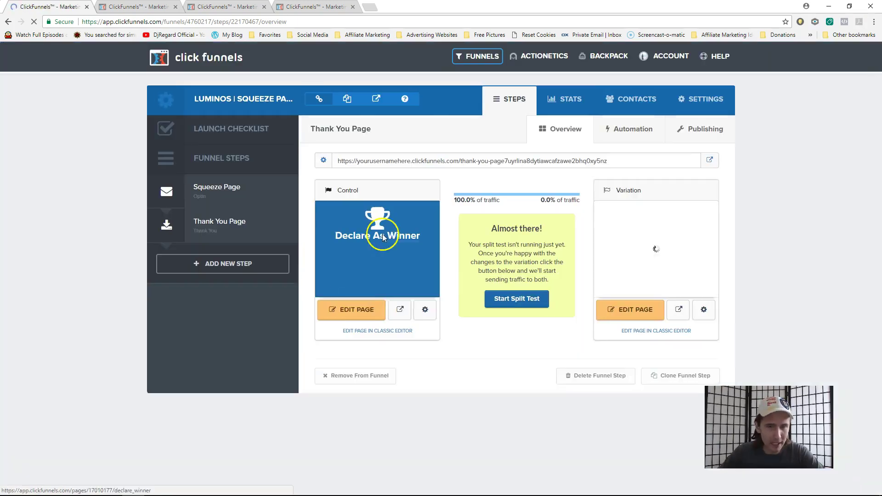
left_click_drag(574, 195, 516, 204)
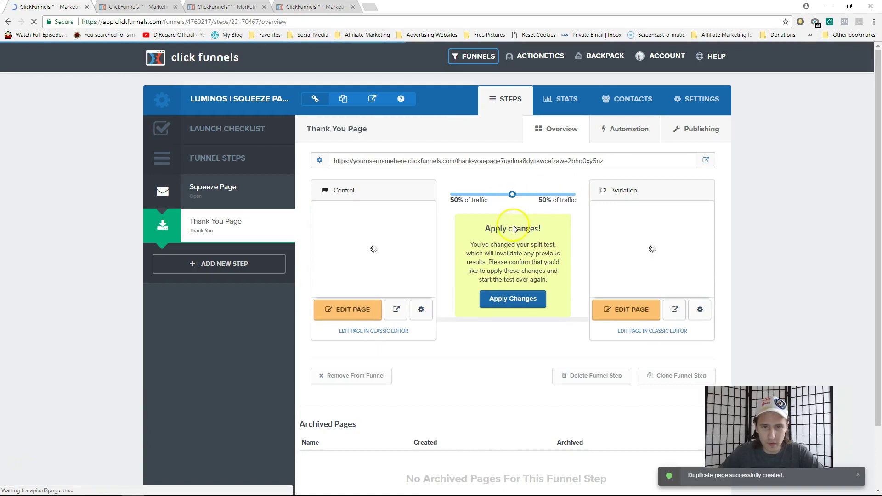
left_click(511, 300)
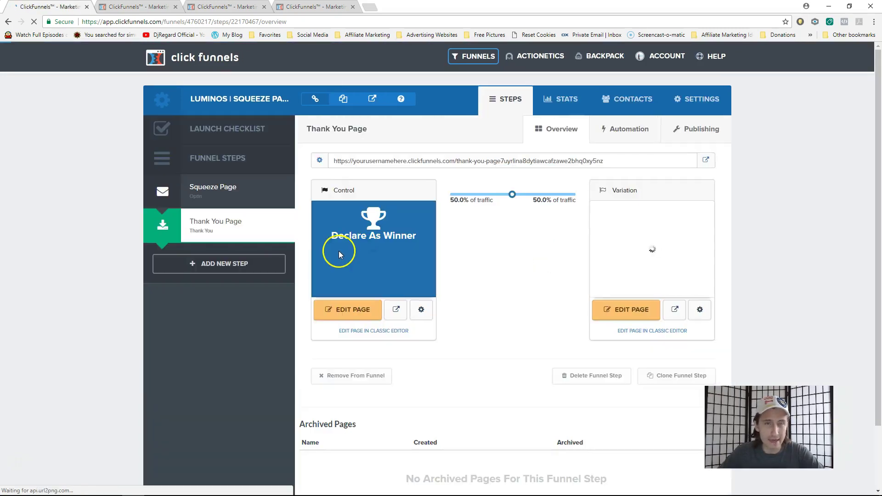
Step: Review the funnel's page statistics, including the Thank You Page row, and its collected contacts
left_click(560, 102)
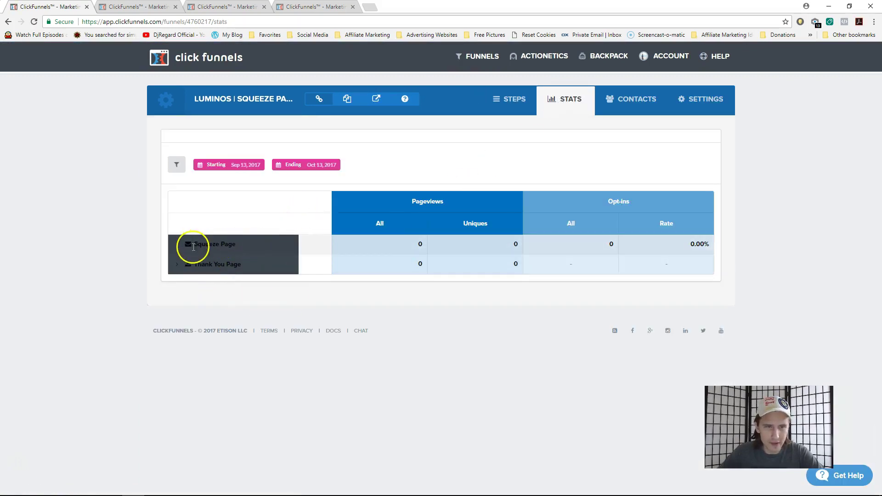
left_click(178, 266)
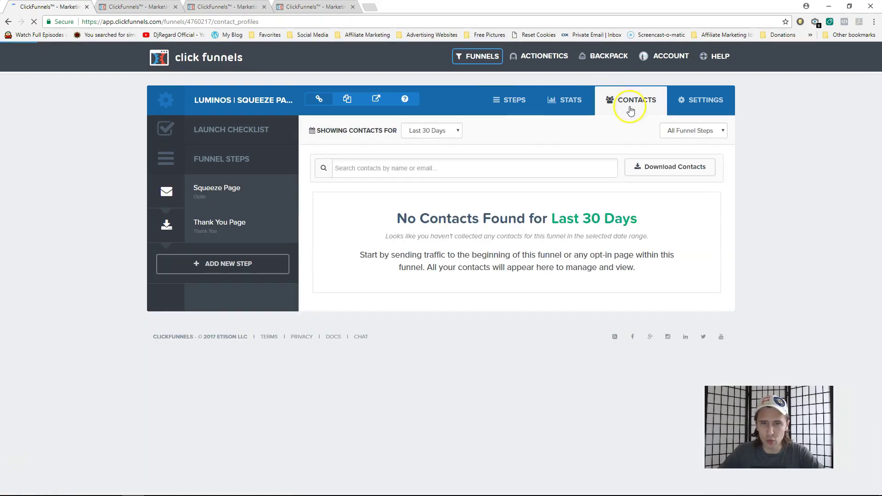
left_click(532, 93)
mouse_move(480, 58)
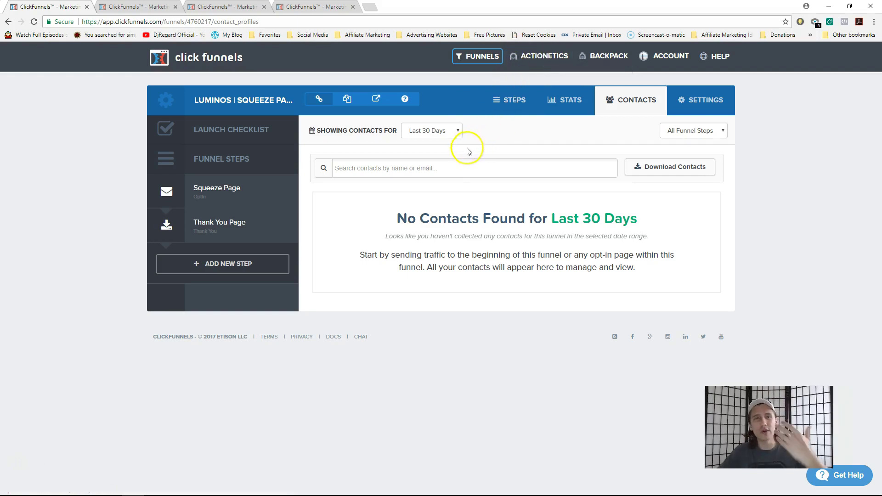
left_click(442, 162)
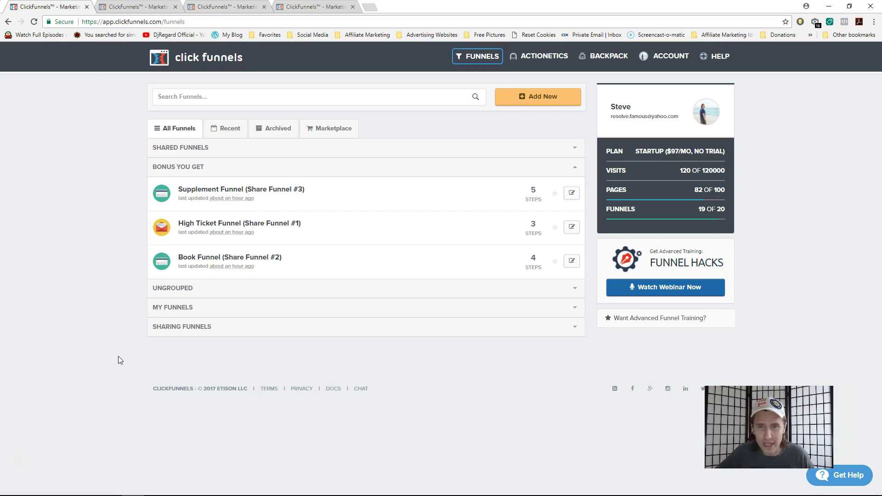
Step: Start adding a funnel, review the classic builder's Sell Your Product types, close the builder and browse the available funnel types
left_click(540, 96)
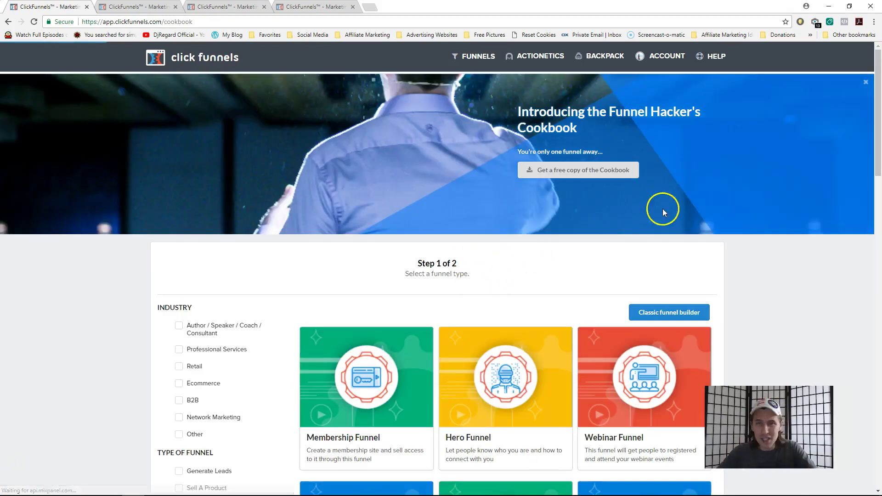
mouse_move(878, 108)
left_mouse_down()
mouse_move(879, 247)
mouse_move(880, 109)
left_mouse_up()
left_click(652, 313)
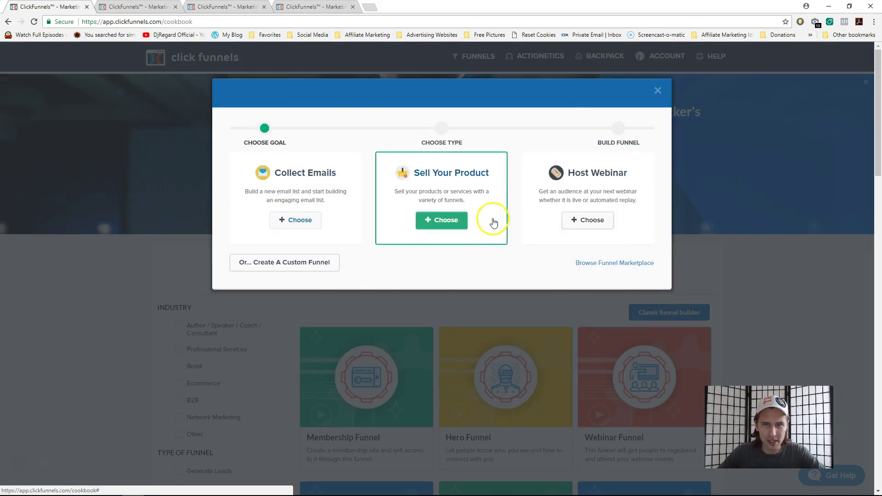
left_click(430, 224)
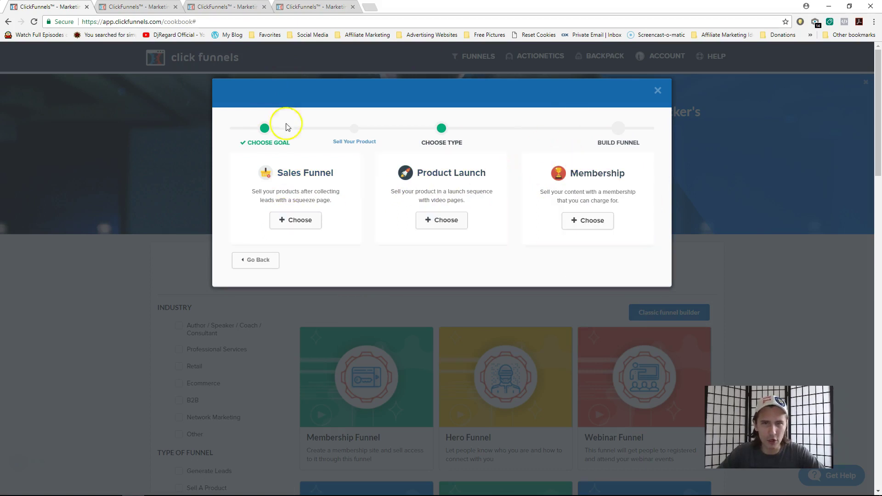
left_click(658, 91)
left_click_drag(878, 99, 878, 132)
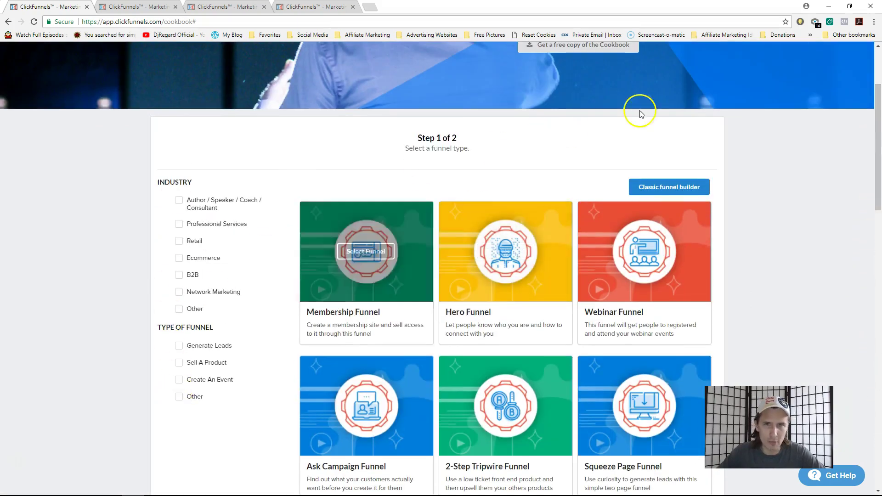
scroll(644, 106, "up", 3)
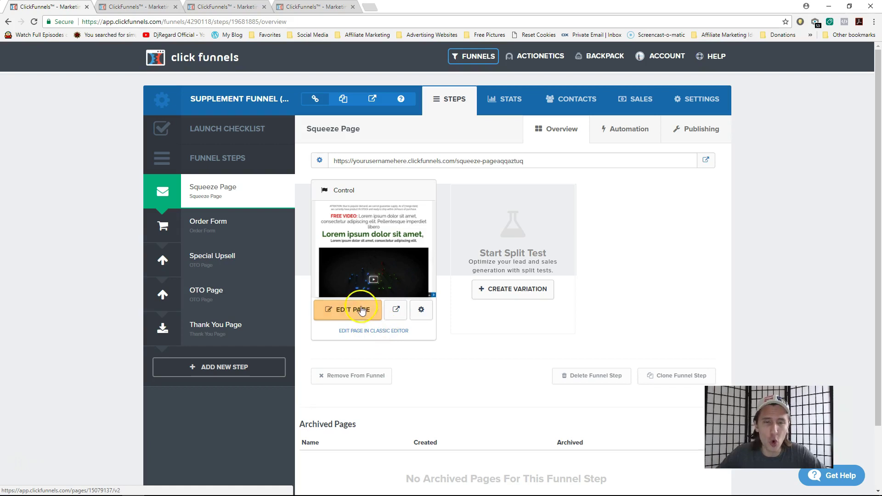
left_click(334, 317)
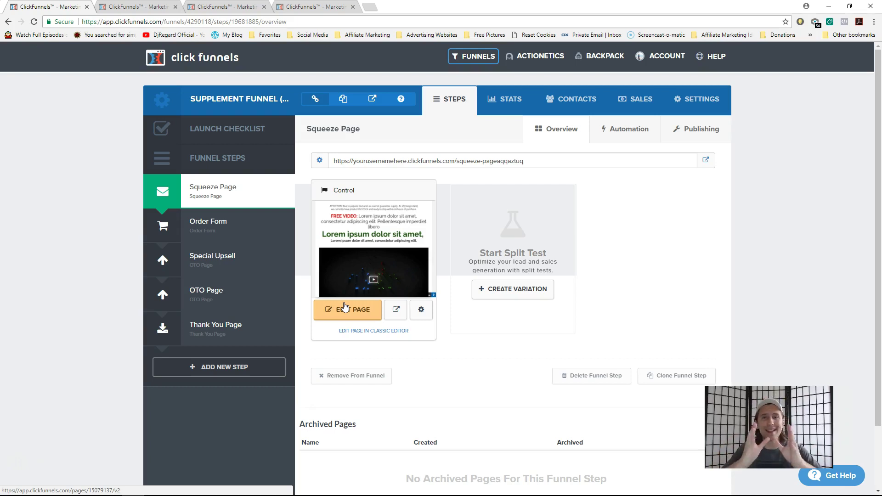
left_click(525, 370)
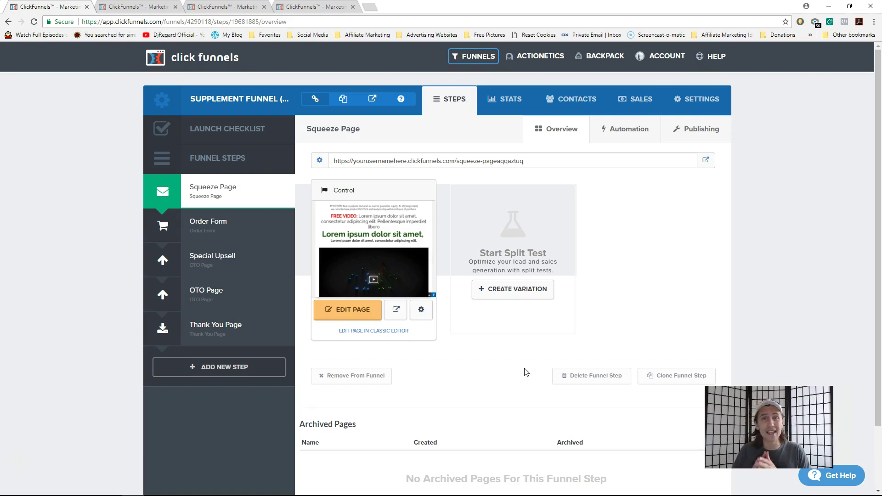
left_click(556, 361)
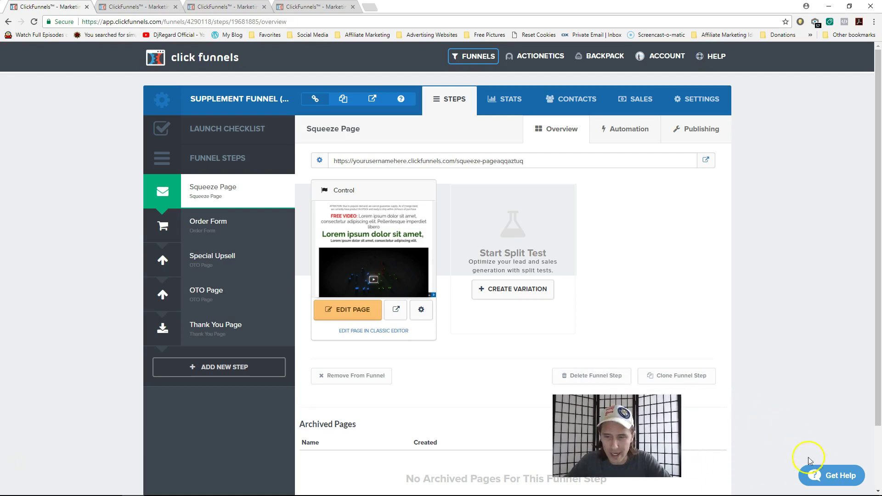
Step: Ask the help assistant "hi can you please help me?" and view its suggested solutions
left_click(832, 475)
left_click(427, 224)
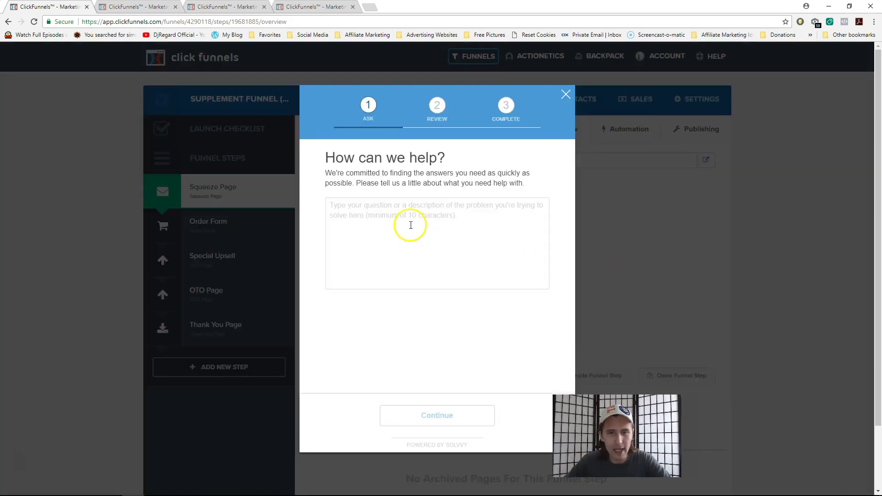
type("hi")
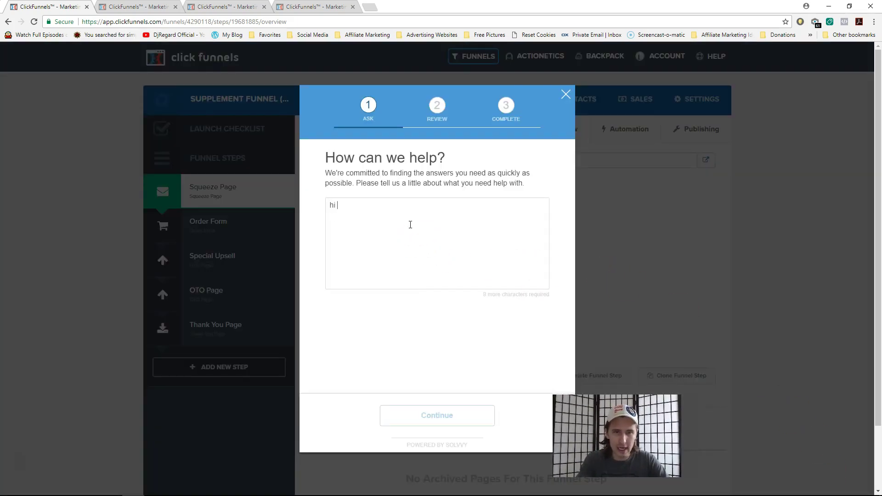
type(" can you please help me?")
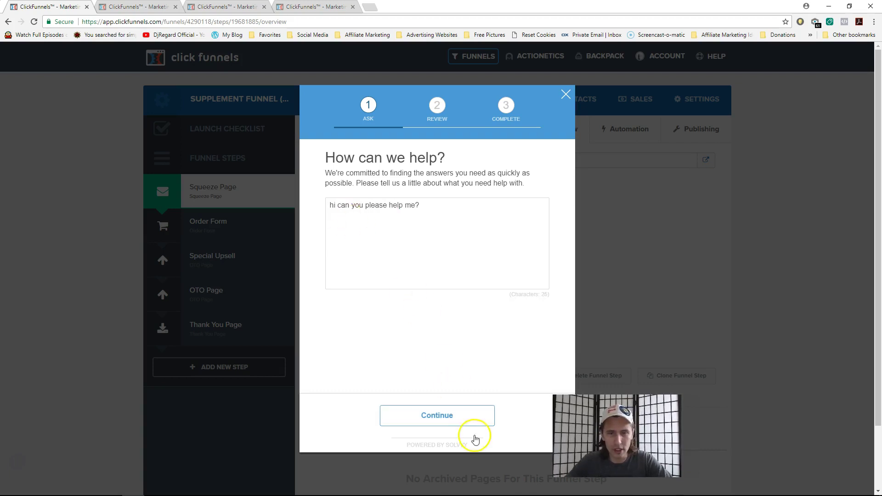
left_click(445, 415)
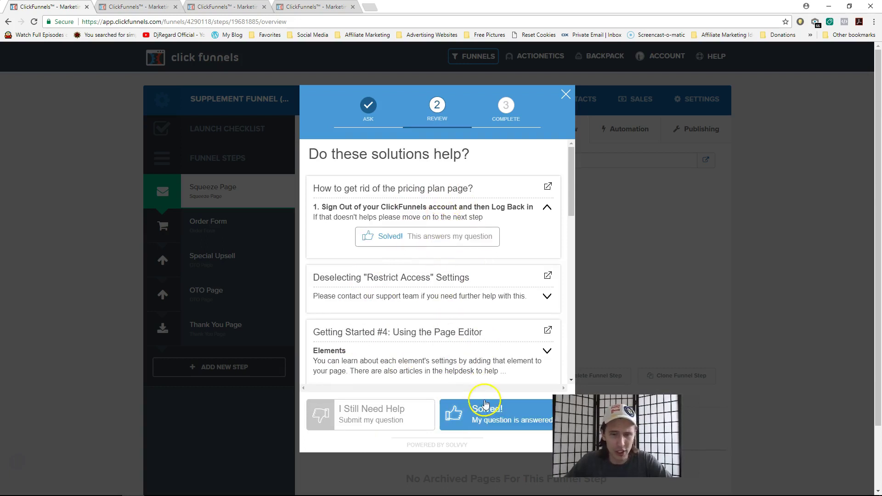
Step: Indicate that help is still needed, open a support chat, select the prefilled question and close the chat
left_click(365, 416)
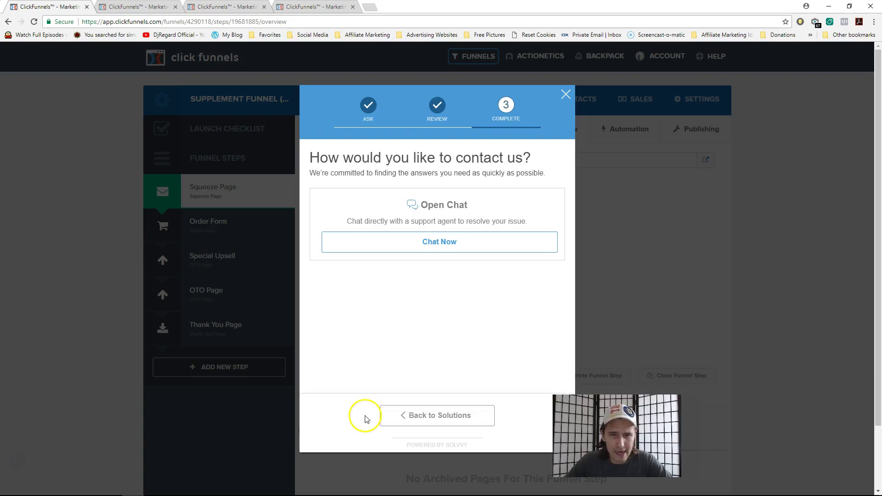
left_click(420, 238)
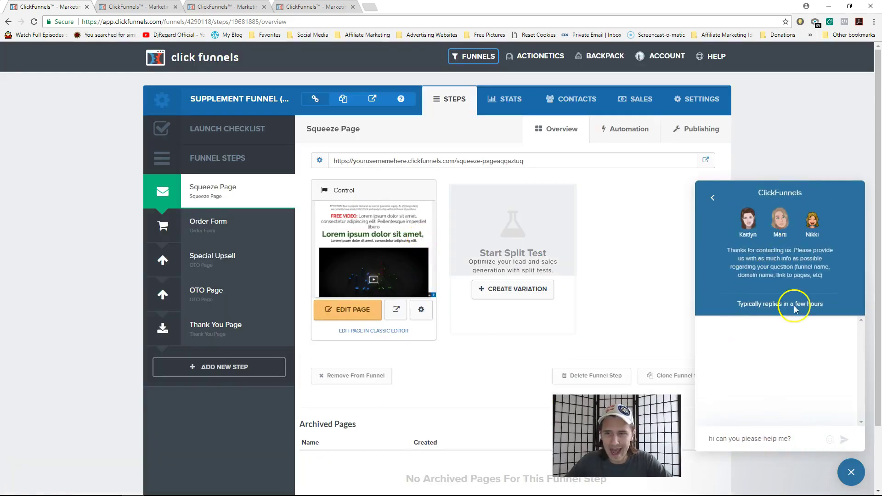
left_click_drag(792, 439, 722, 443)
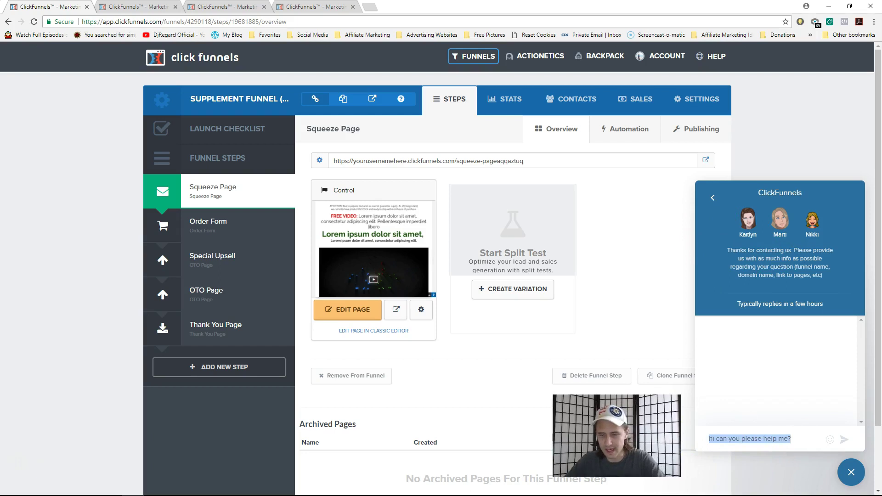
left_click(851, 473)
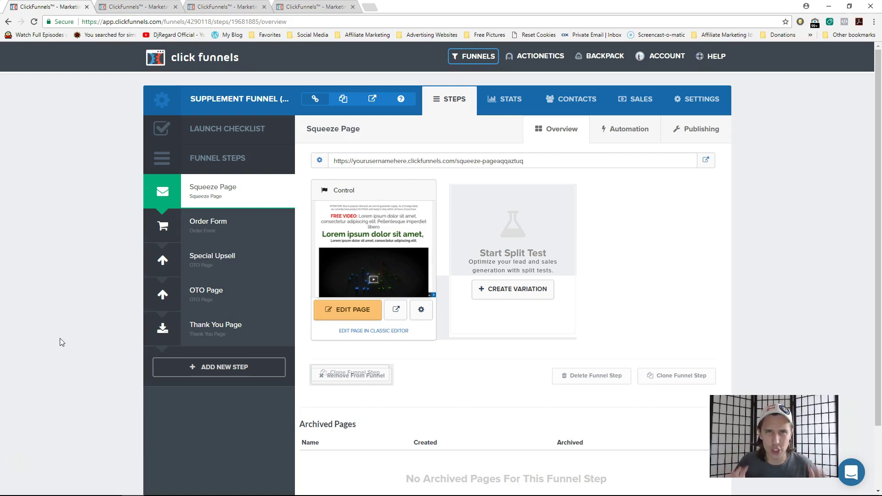
Step: Open the Supplement Funnel's Squeeze Page for editing and browse the Google Fonts available for the "ATTENTION" headline
left_click(350, 309)
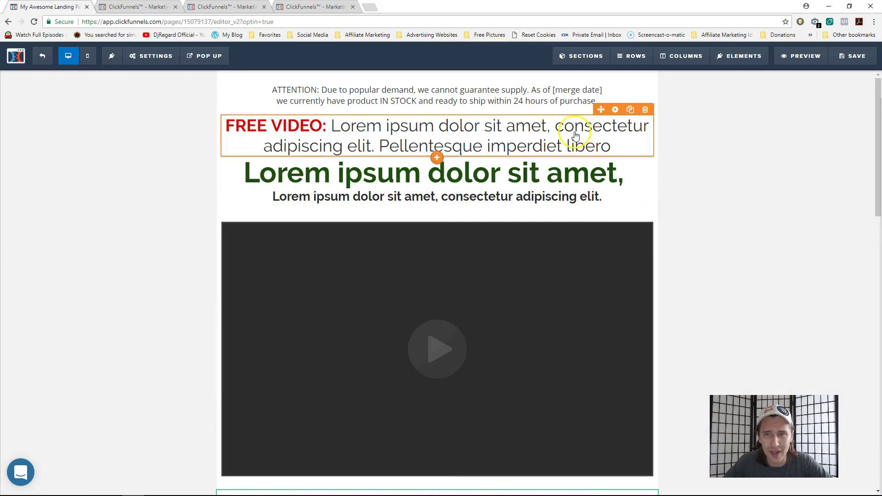
left_click(615, 90)
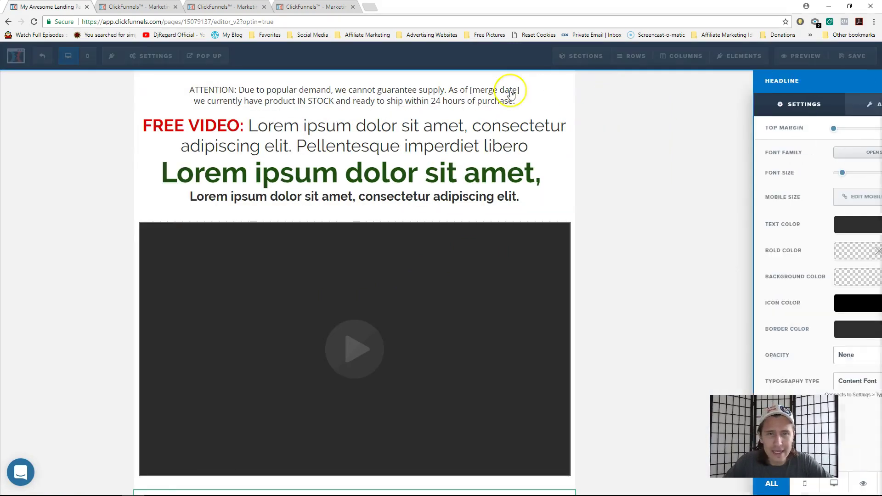
left_click(822, 152)
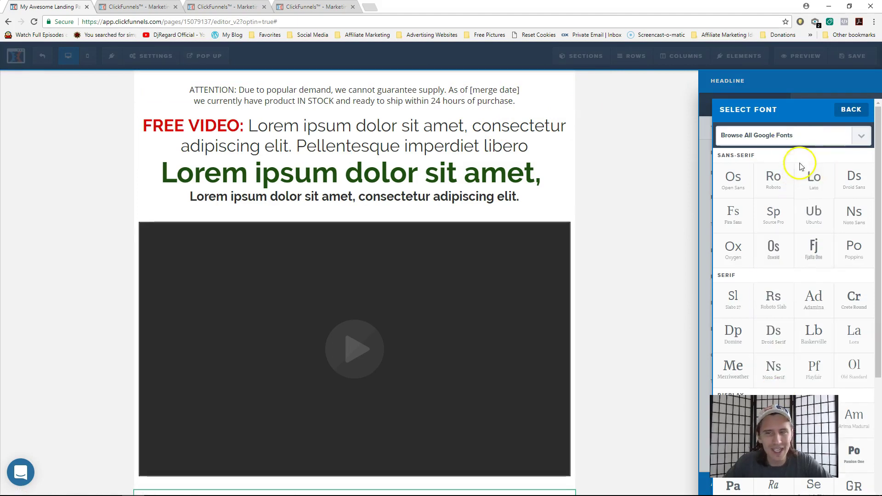
left_click(788, 135)
left_click_drag(867, 159, 872, 219)
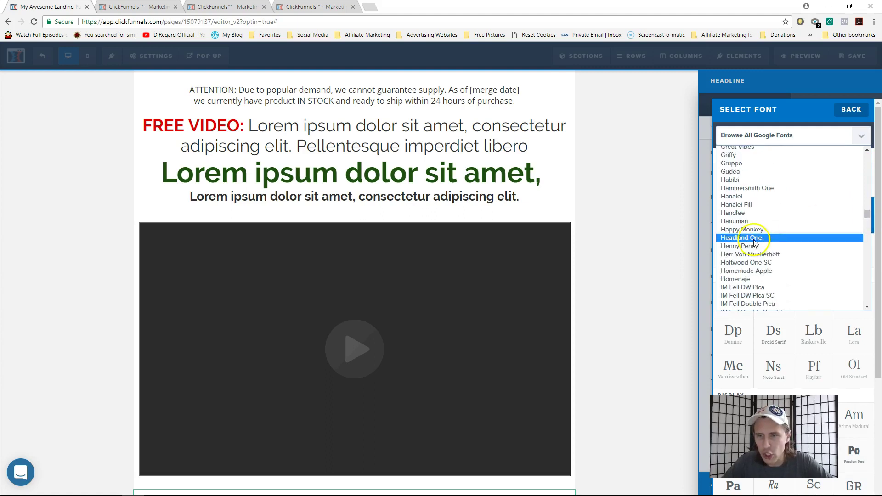
left_click(628, 212)
left_click(627, 210)
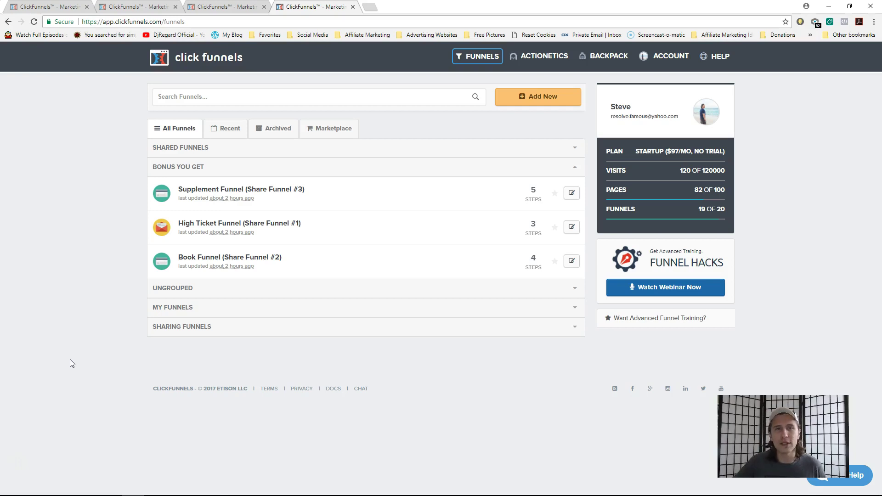
Step: Open the Supplement Funnel, preview its Squeeze Page and close the preview
left_click(572, 199)
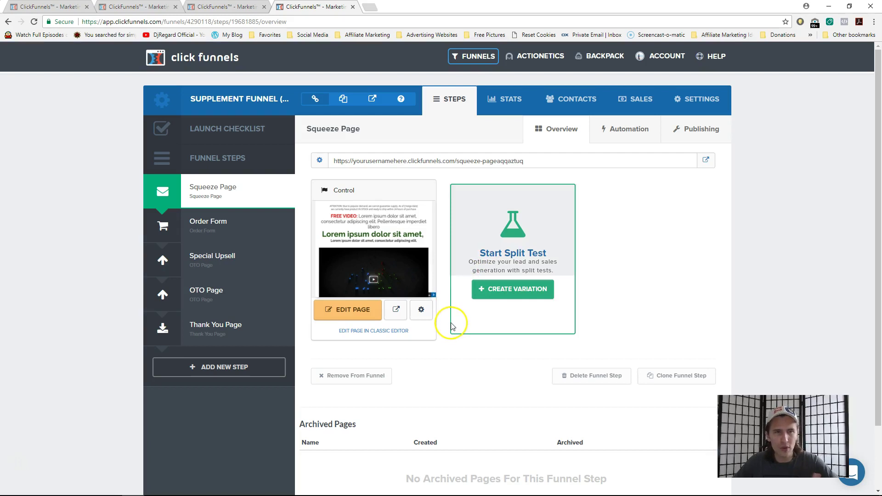
left_click(396, 309)
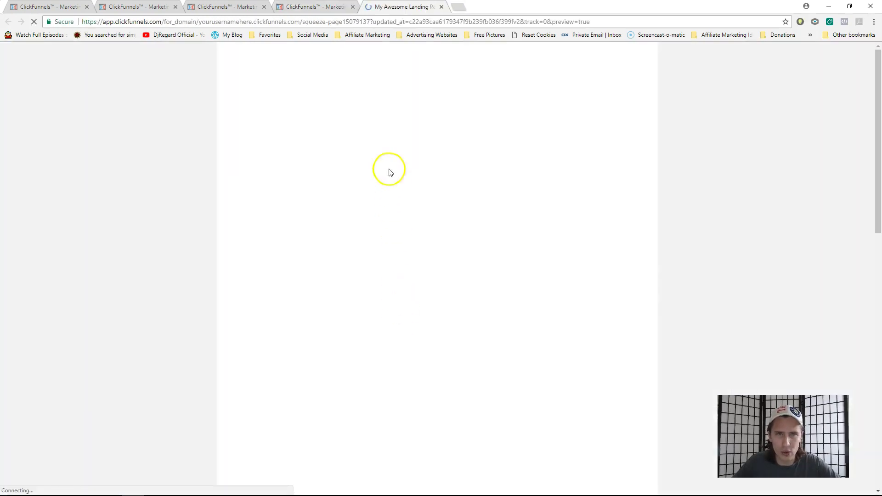
left_click_drag(876, 88, 875, 59)
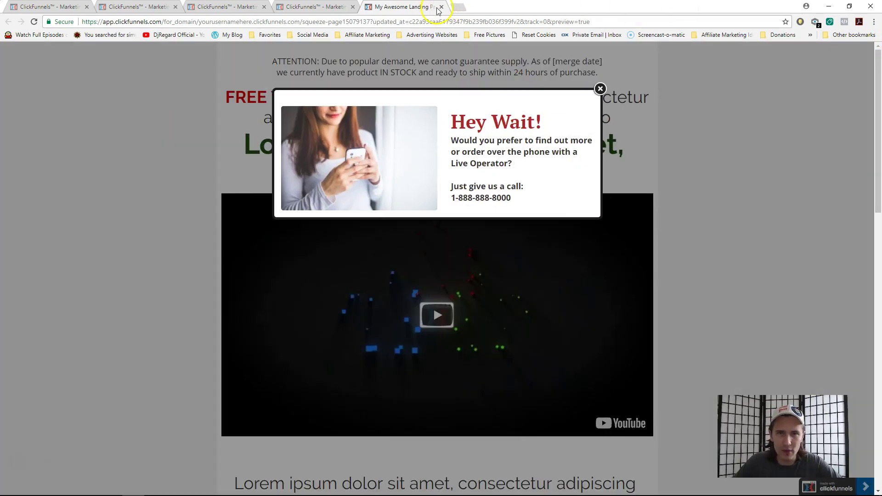
left_click(442, 6)
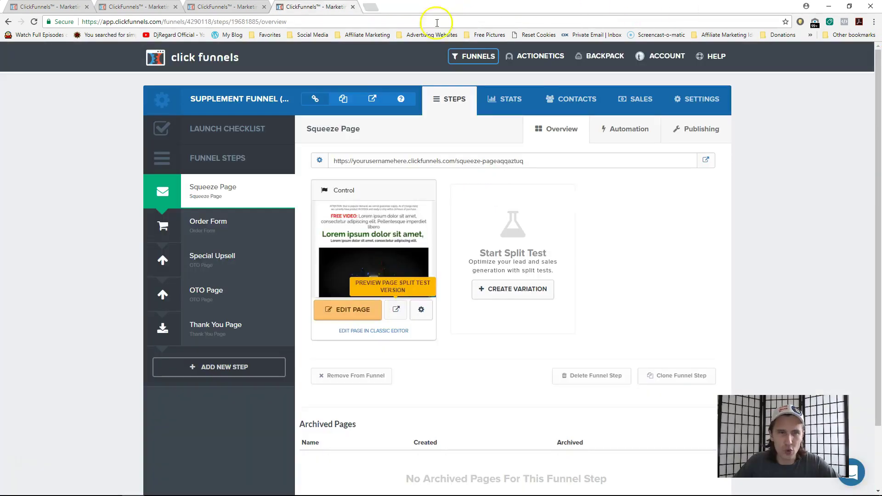
Step: Preview the High Ticket Funnel's "DREAM Clients" application page, look through it, and close the preview and that funnel
left_click(395, 311)
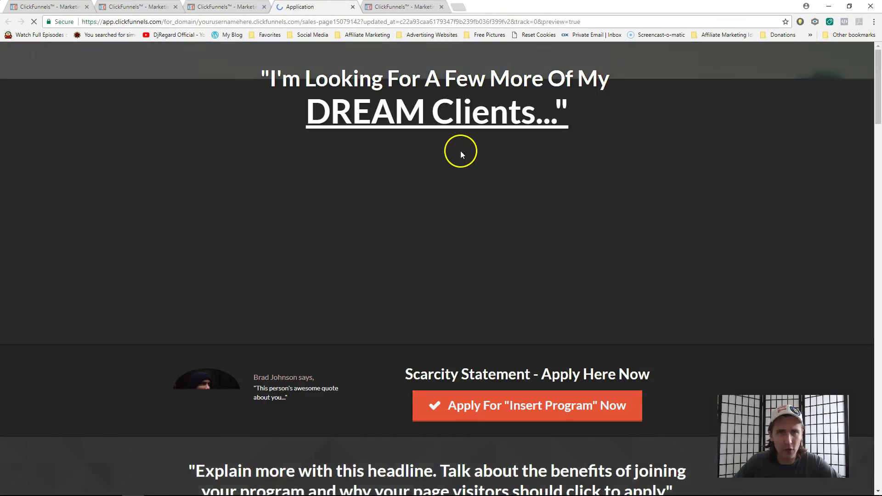
scroll(652, 212, "down", 3)
left_click_drag(878, 118, 879, 95)
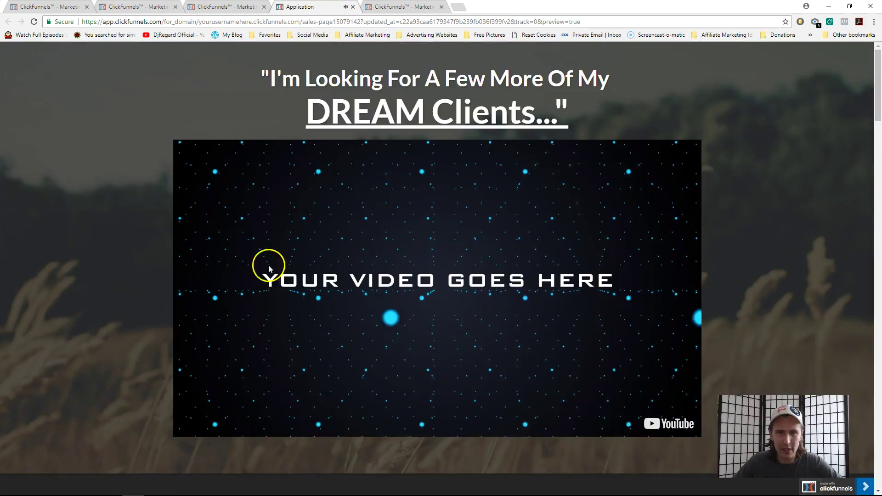
left_click(352, 7)
left_click(354, 7)
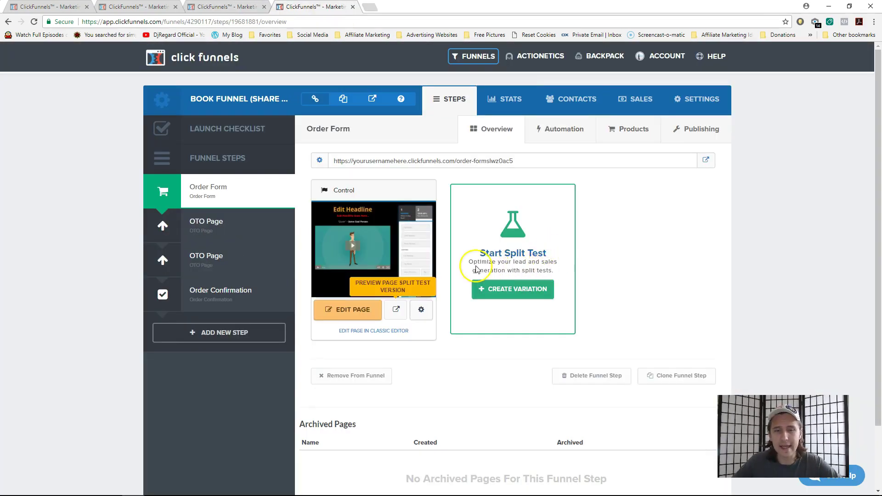
Step: Preview the Book Funnel's Order Form page, look through it and close the preview
left_click(397, 311)
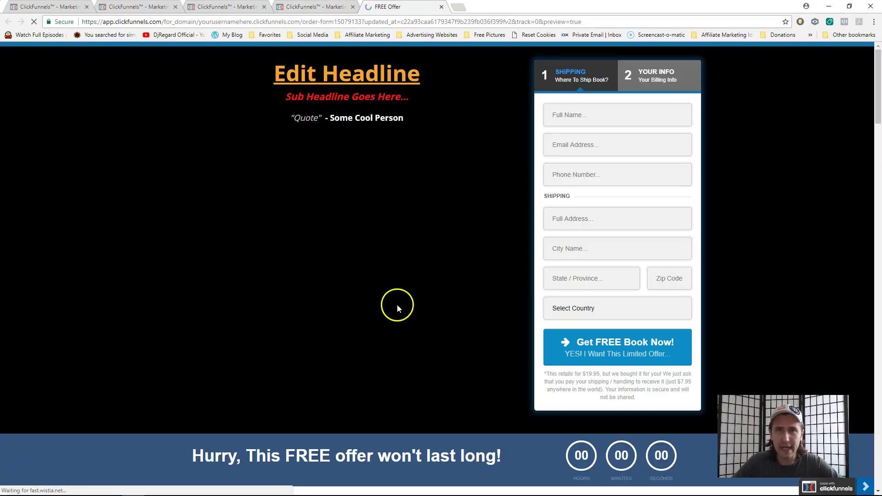
left_click_drag(879, 122, 848, 75)
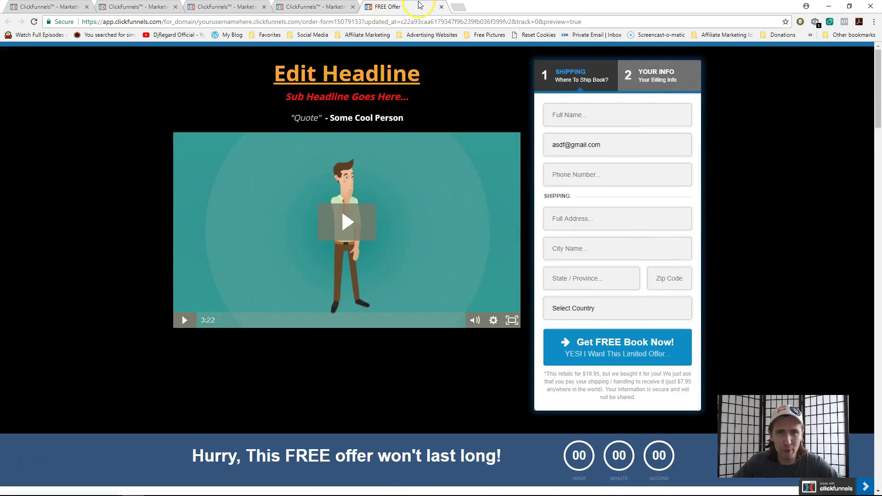
left_click(441, 8)
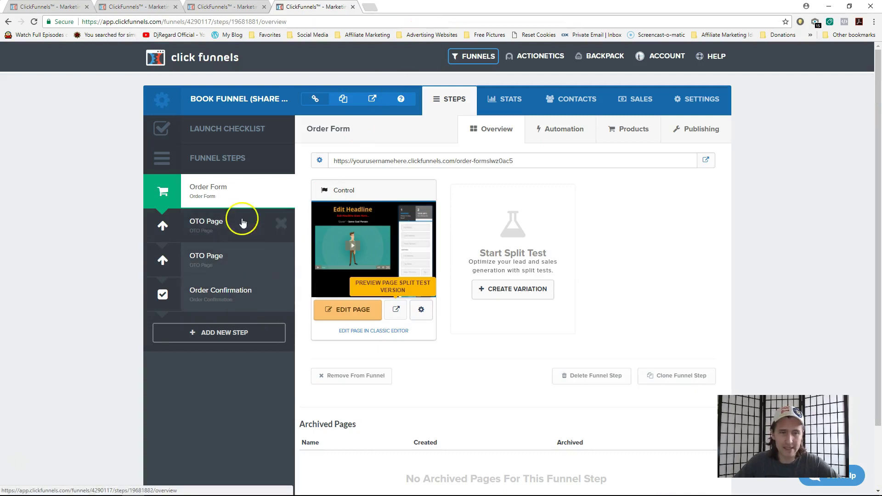
Step: View the Book Funnel's first OTO Page, open the funnel's settings and select its share URL
left_click(232, 230)
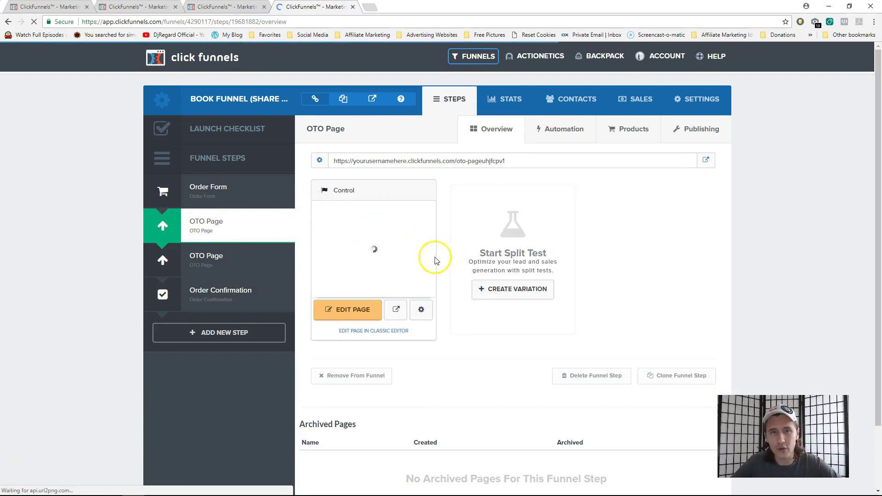
left_click(700, 107)
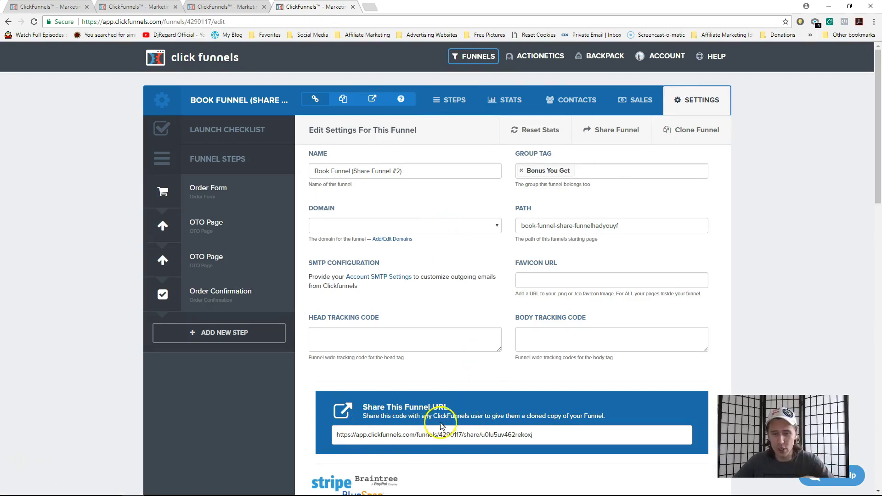
left_click(421, 435)
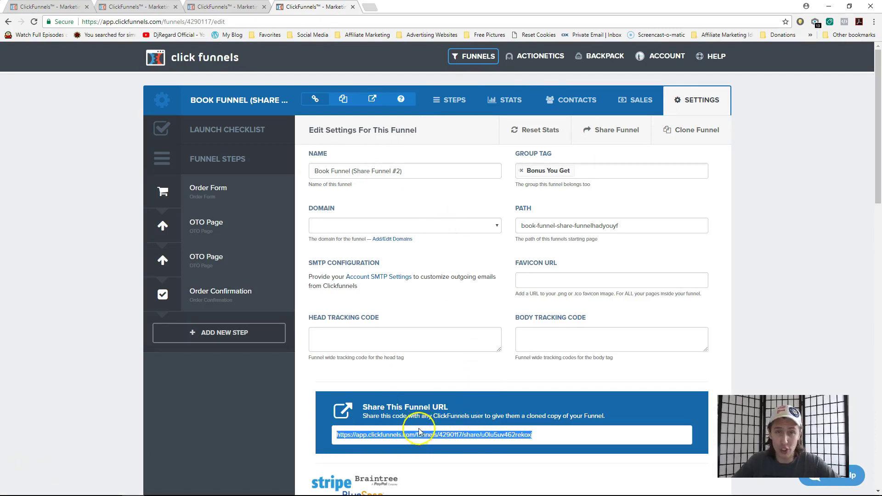